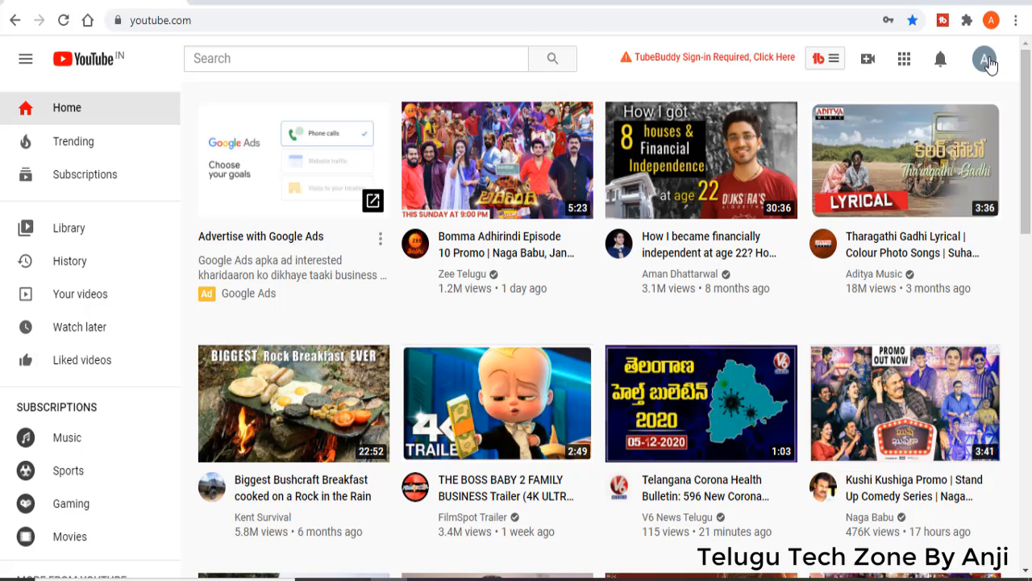
left_click(985, 61)
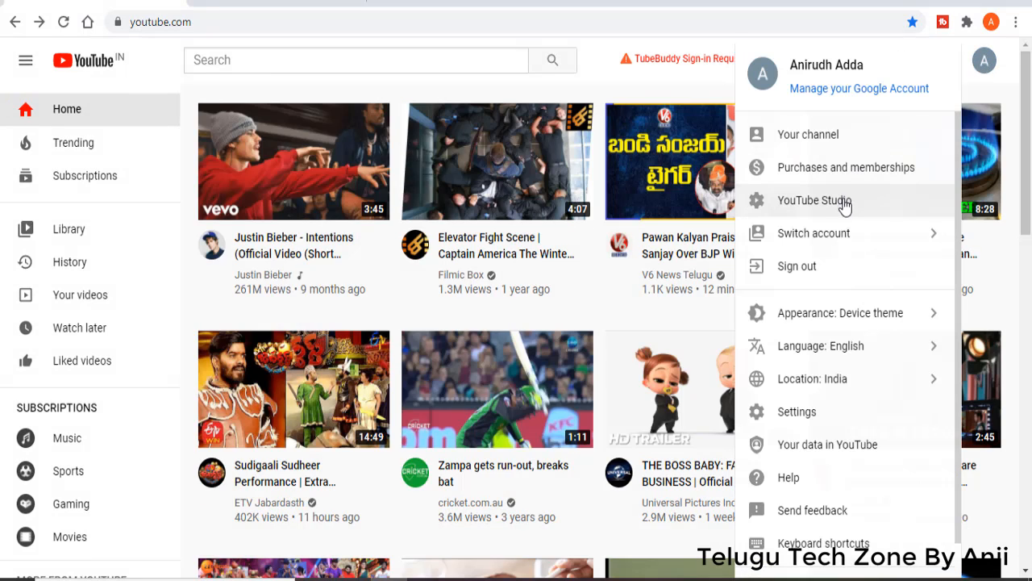
left_click(842, 206)
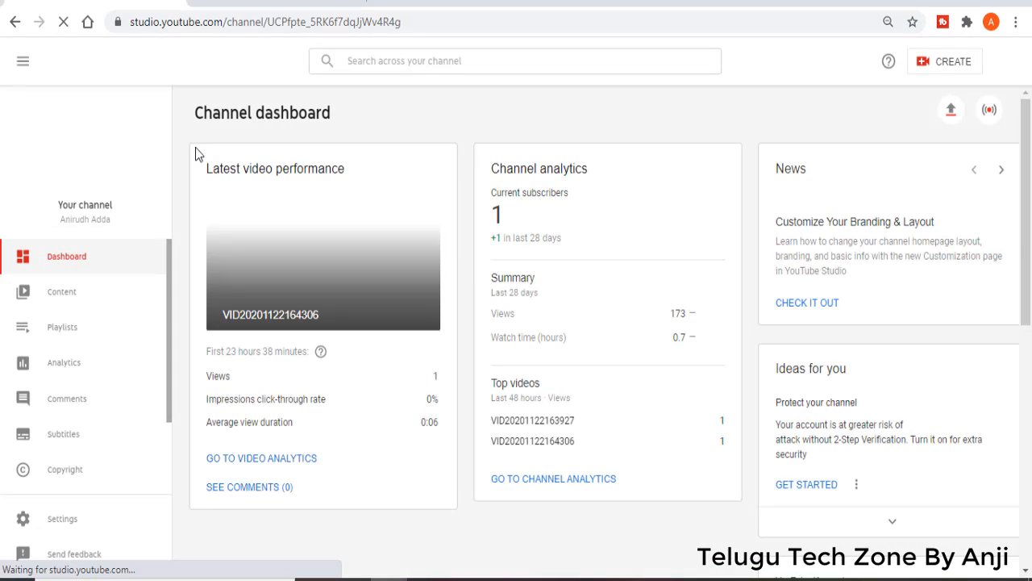
left_click(63, 295)
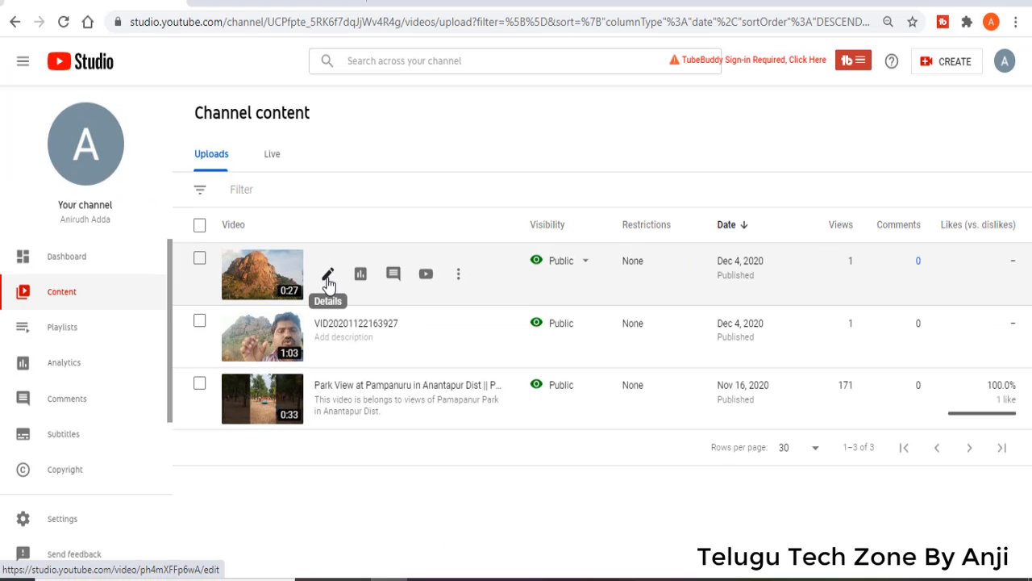
left_click(328, 279)
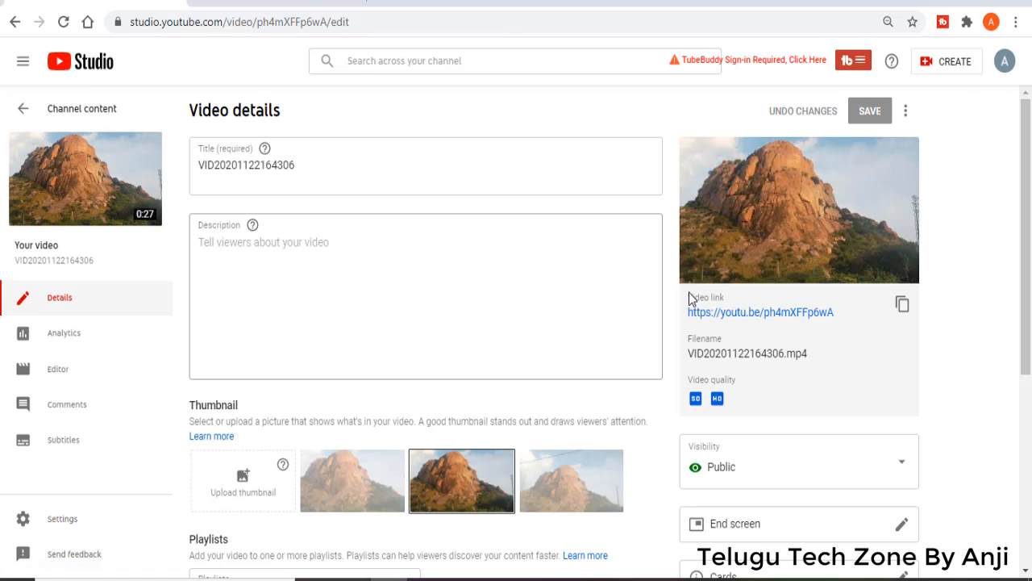
scroll(954, 400, "down", 3)
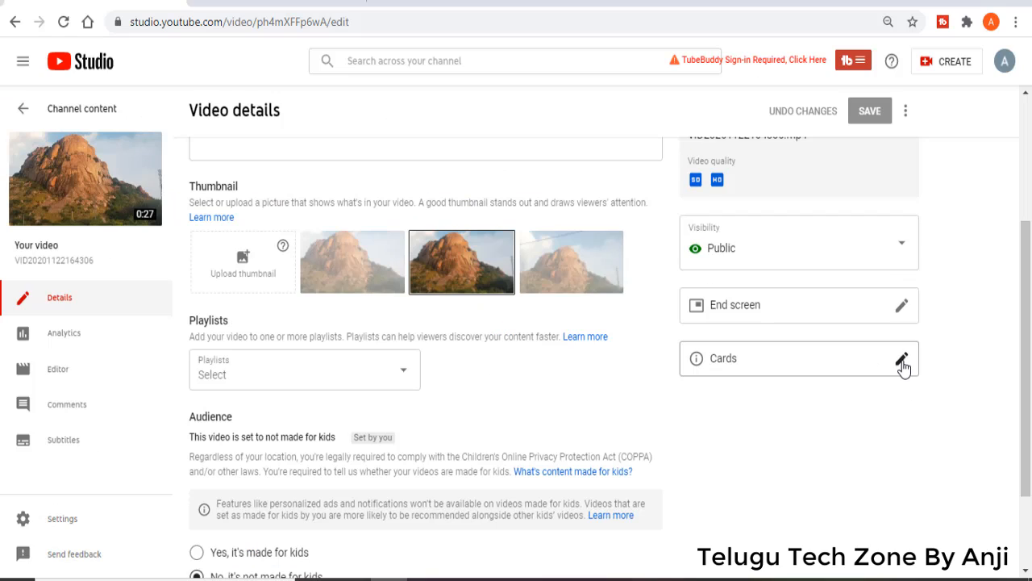
left_click(903, 363)
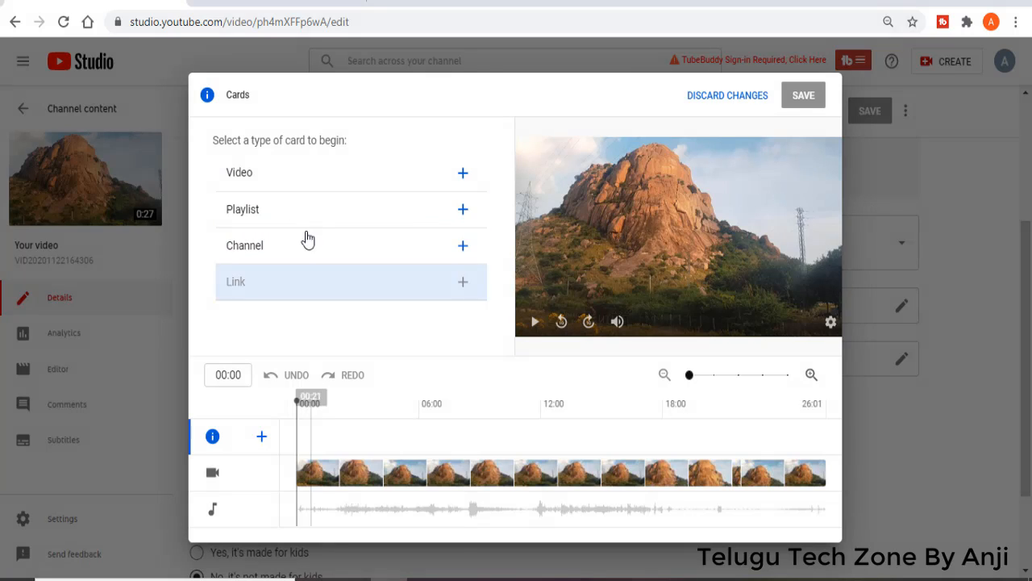
left_click(462, 174)
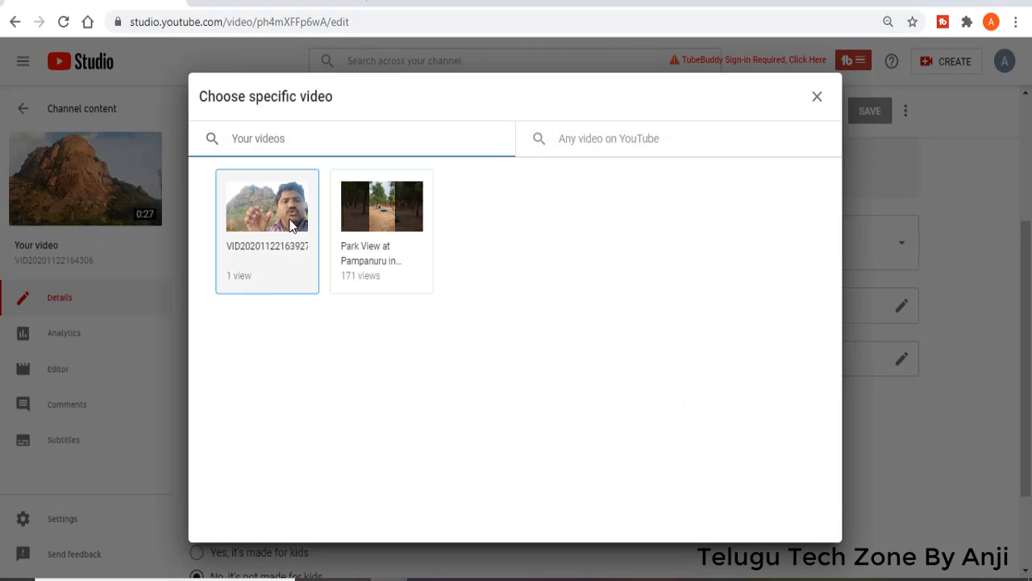
left_click(277, 235)
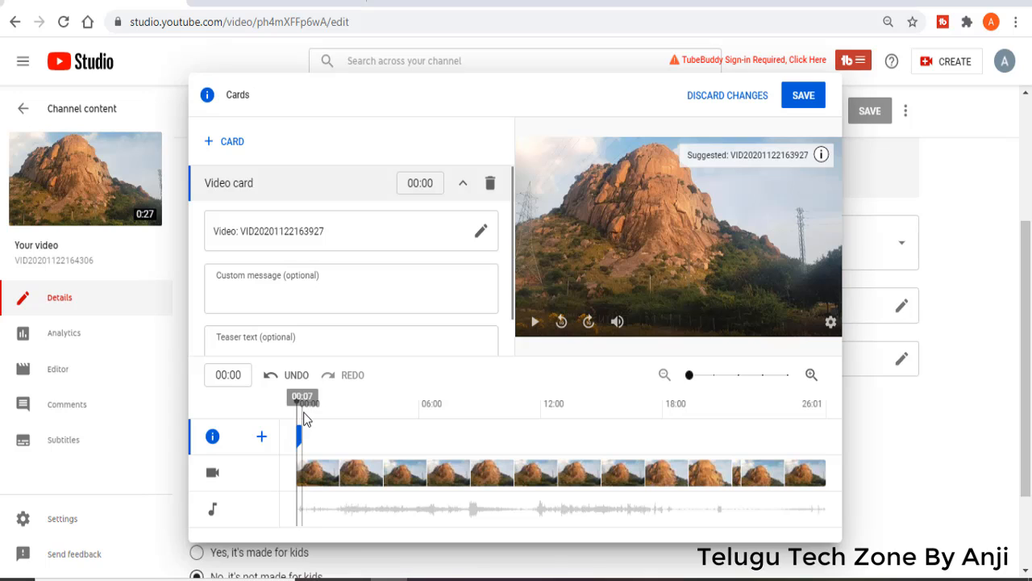
Move the first card to 00:05 and add a second video card for the Park View at Pampanuru video at 05:20.
mouse_move(299, 430)
left_mouse_down()
mouse_move(307, 437)
mouse_move(349, 410)
mouse_move(396, 408)
mouse_move(326, 426)
mouse_move(412, 431)
left_mouse_up()
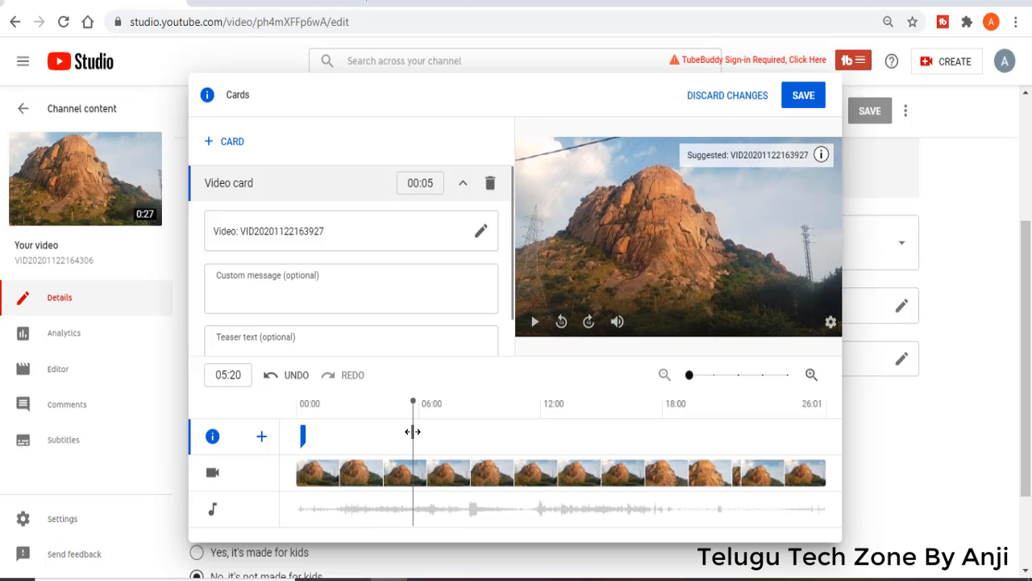
left_click(232, 154)
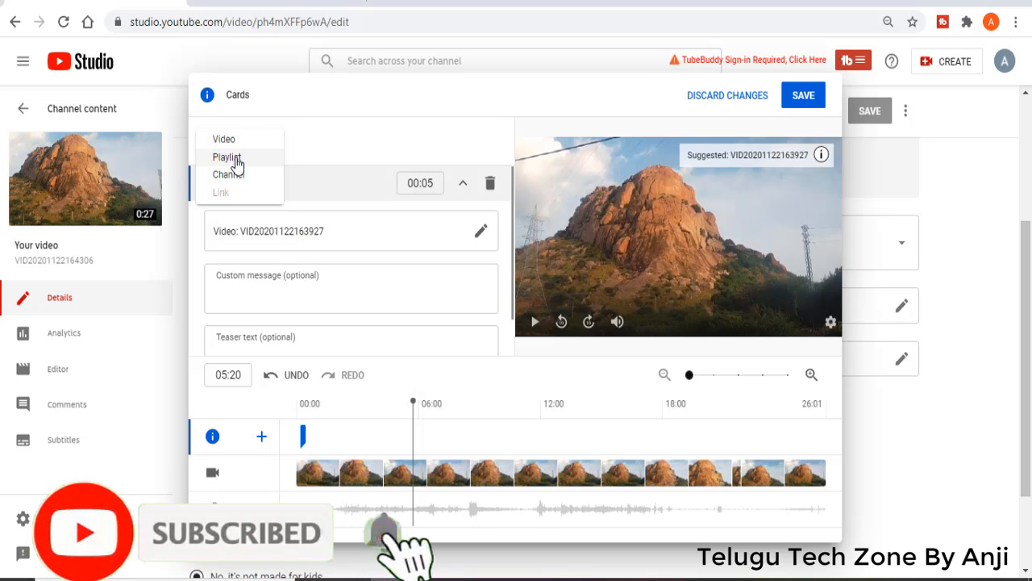
left_click(234, 151)
left_click(424, 277)
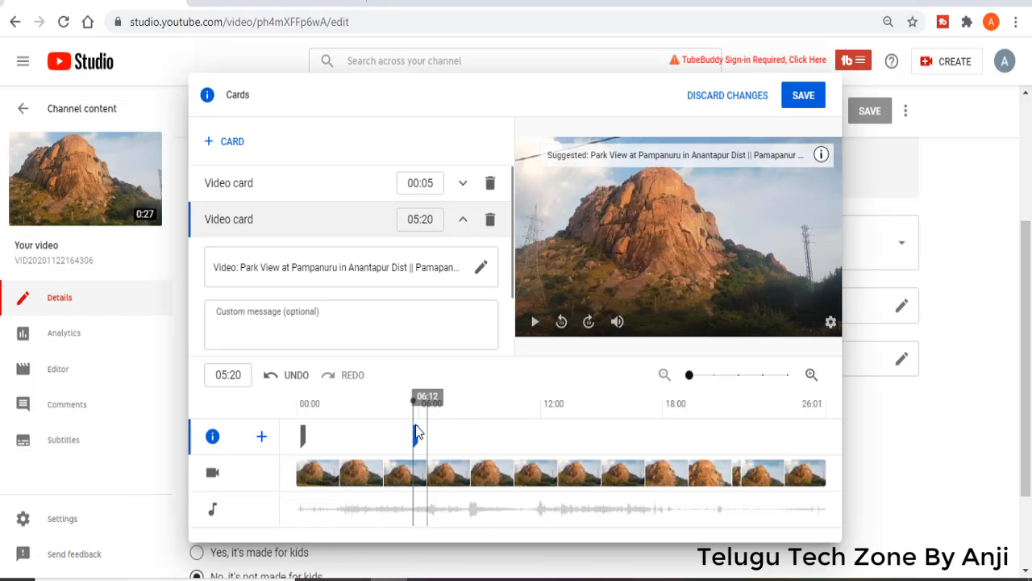
left_click_drag(413, 403, 521, 405)
left_click(216, 141)
left_click(230, 139)
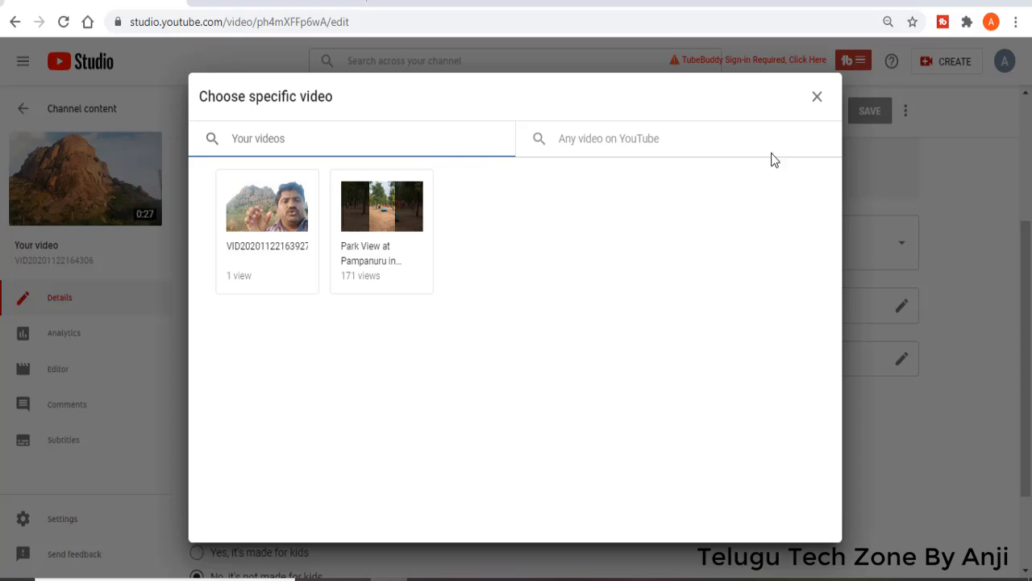
left_click(817, 98)
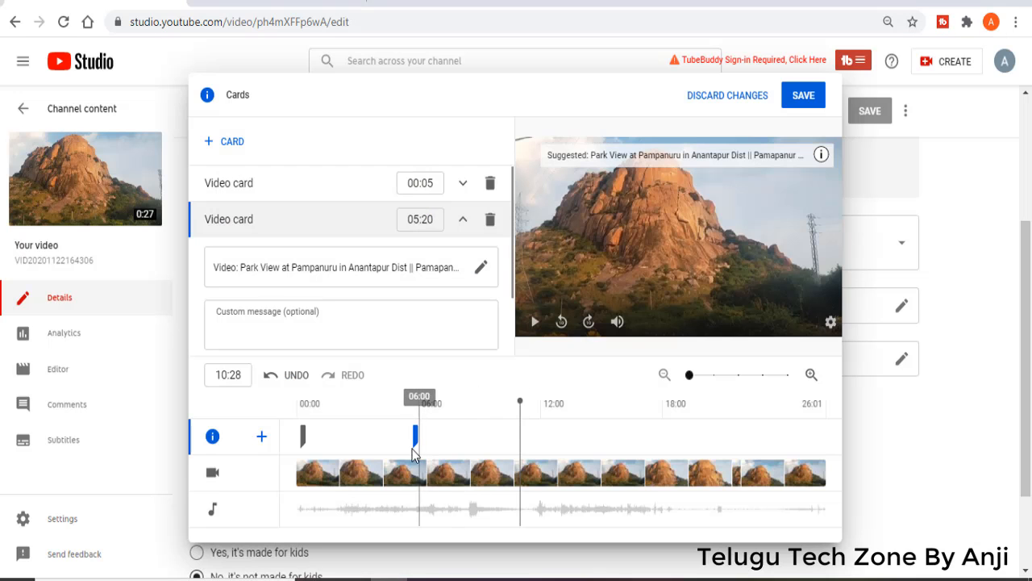
Move the Park View video card to 14:15 and add a channel card for FlyTech Tv Vlogs at 08:27.
left_click_drag(416, 445, 595, 445)
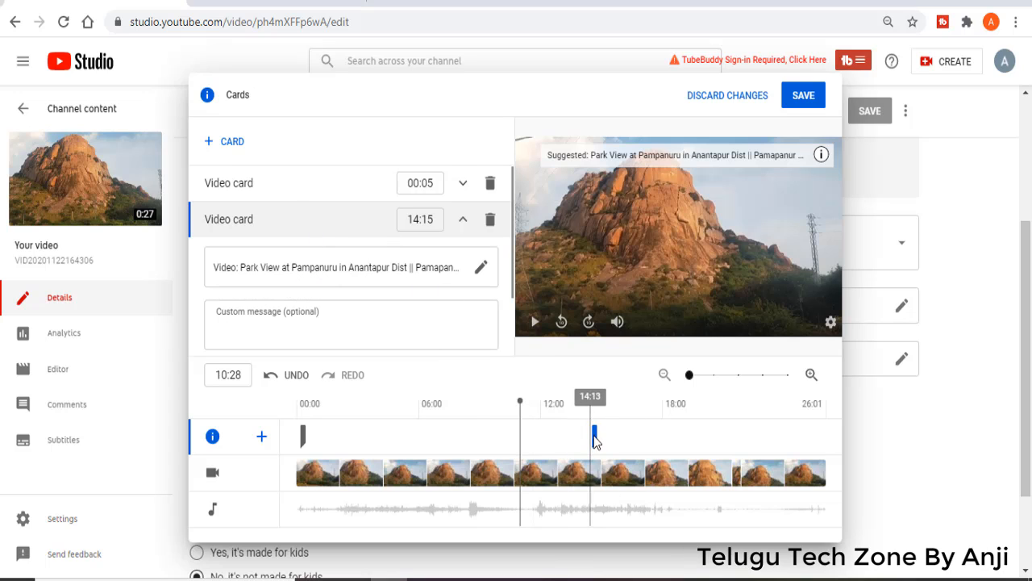
left_click(477, 418)
left_click(221, 145)
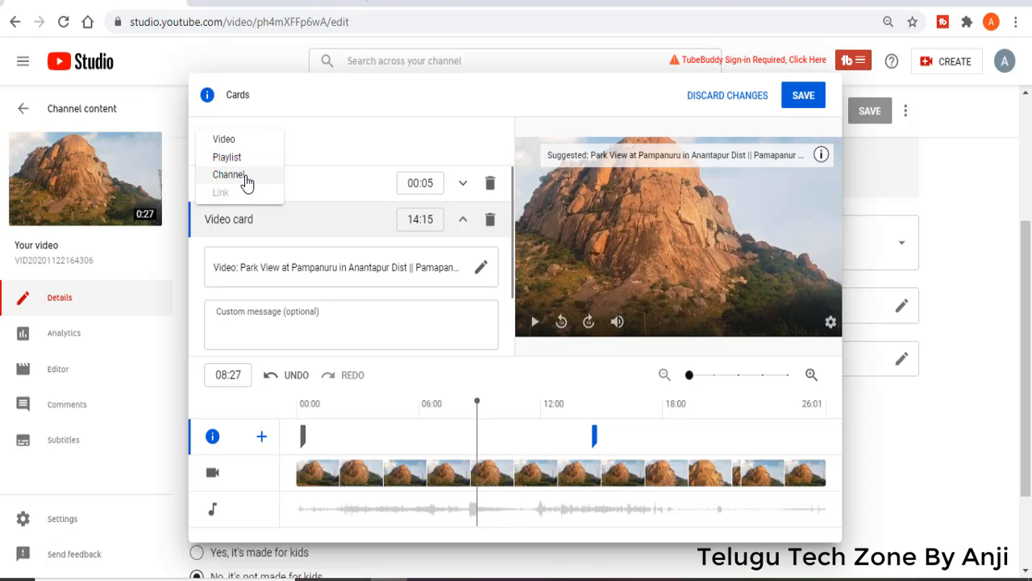
left_click(245, 179)
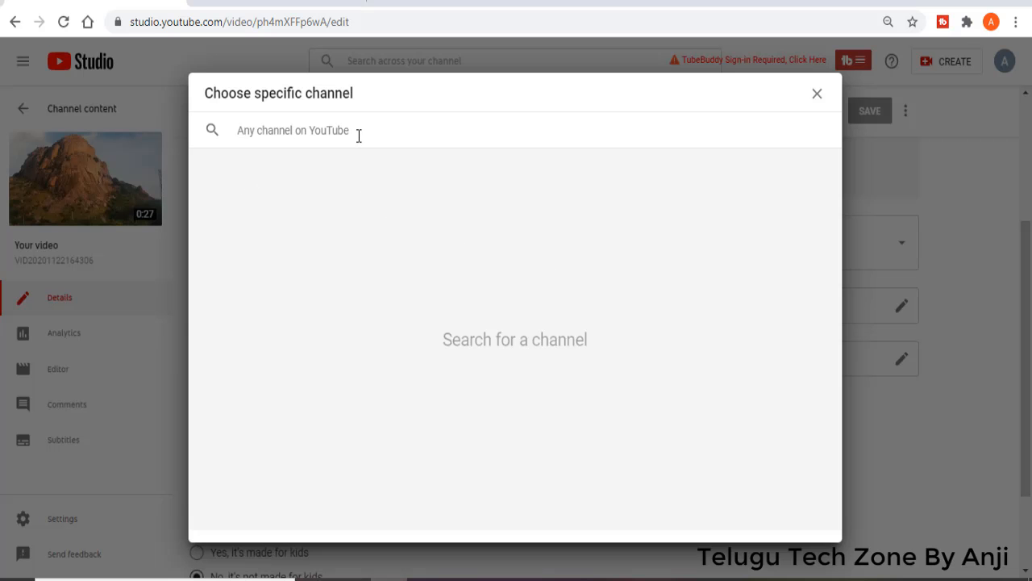
type("flyt")
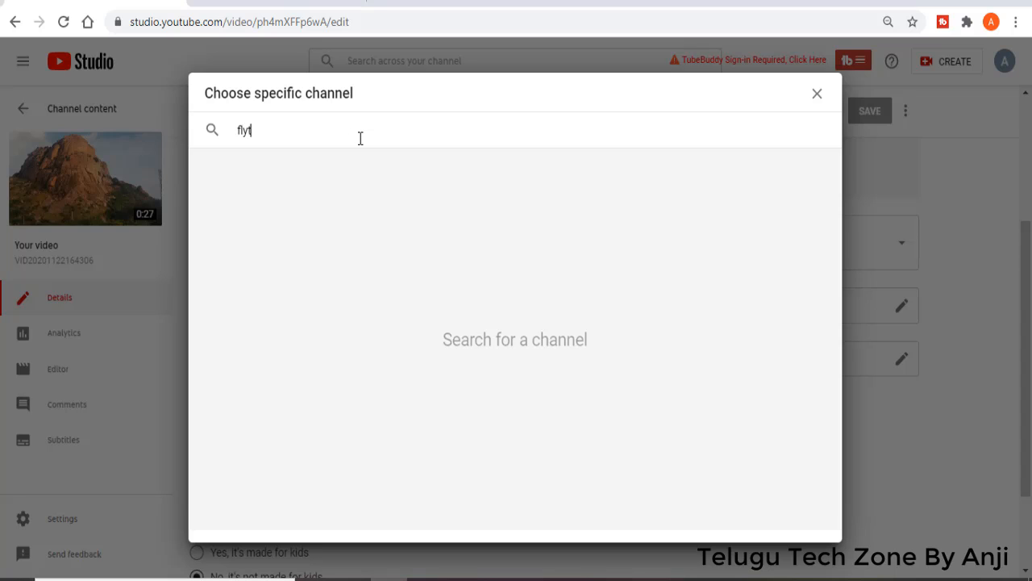
type("ech tv vlogs")
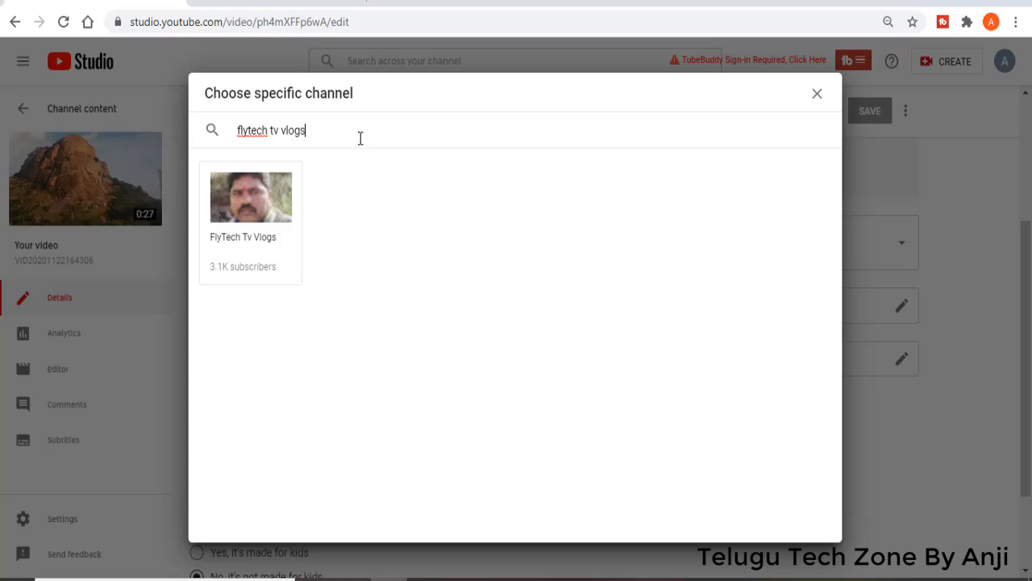
left_click(249, 204)
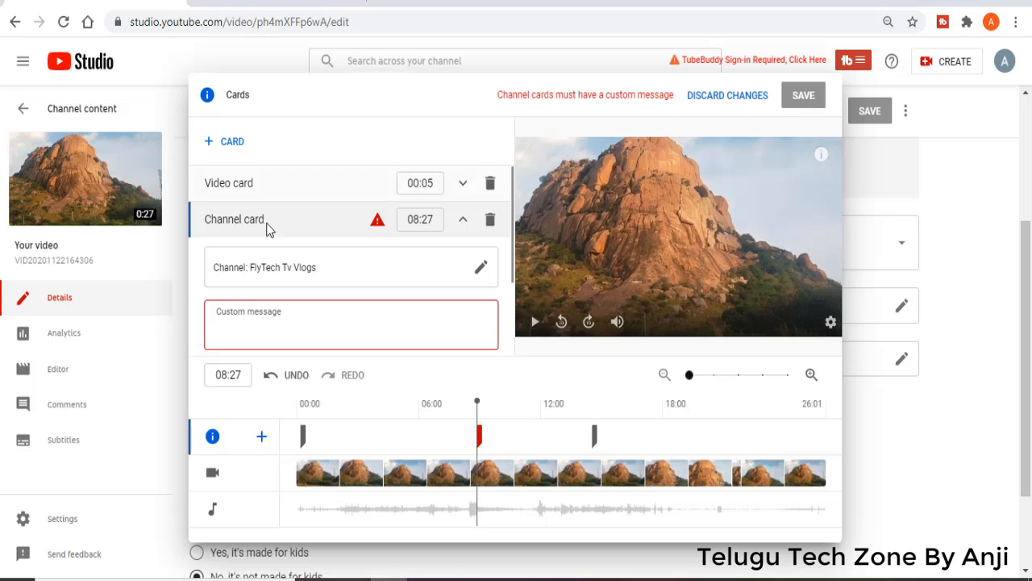
Enter "For More Videos Please Subscribe" as the channel card's custom message.
left_click(339, 323)
type("For More Vides")
key("BackSpace")
key("BackSpace")
key("BackSpace")
key("BackSpace")
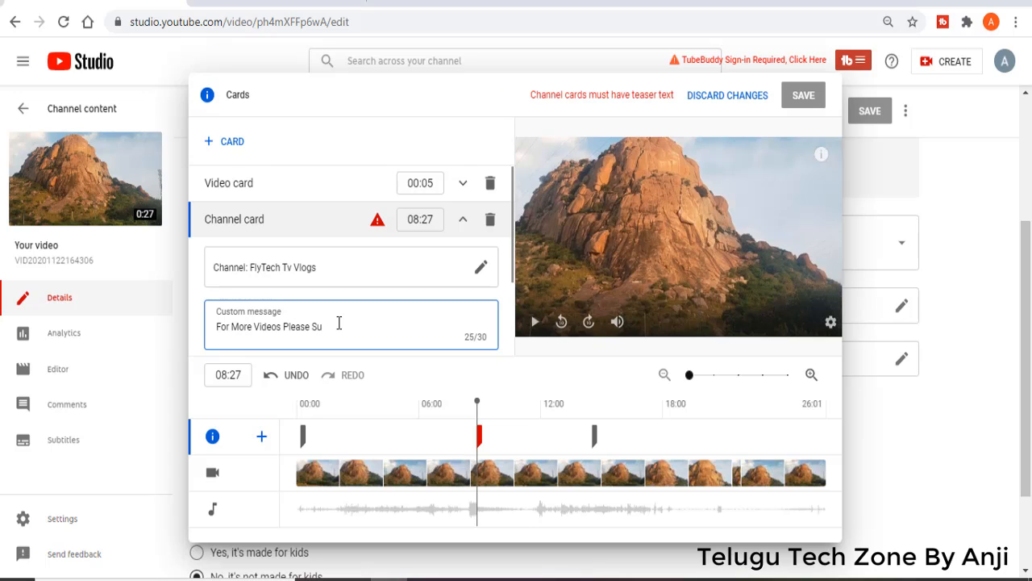
type("ribe")
Enter "Subscribe FlyTech Tv vlogs" as the channel card's teaser text.
key("Tab")
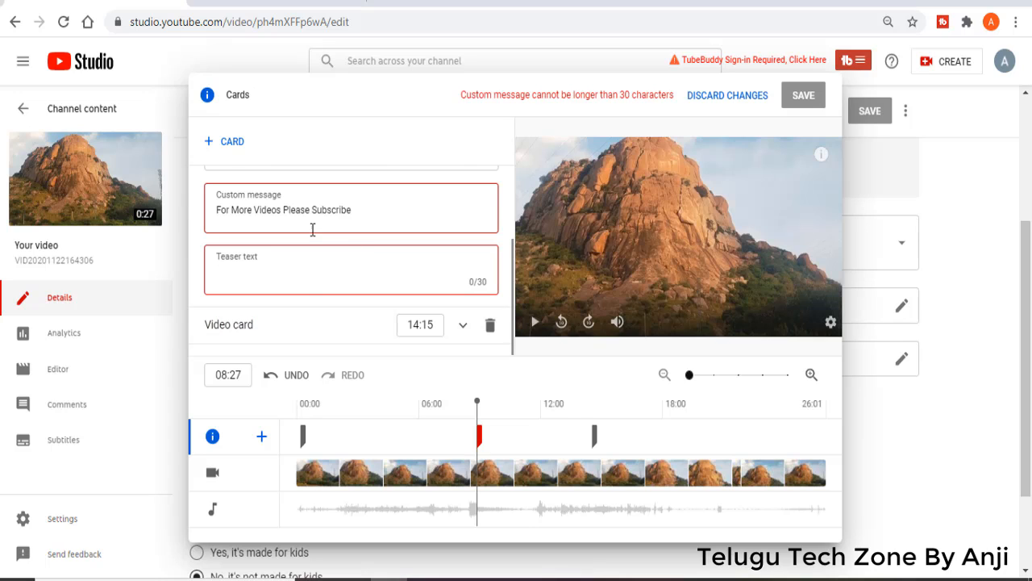
type("Subscrib")
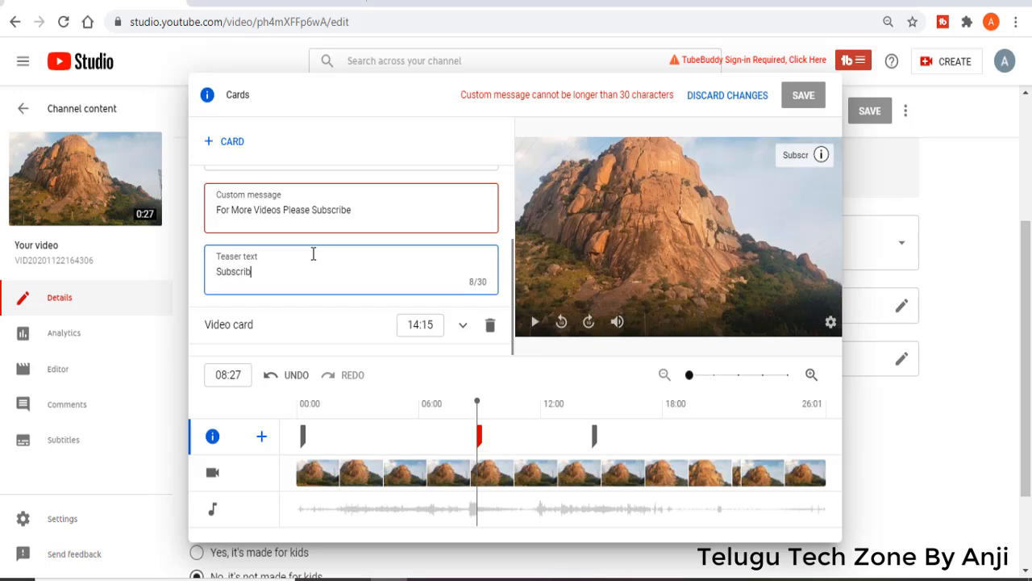
type("e M")
key("BackSpace")
key("BackSpace")
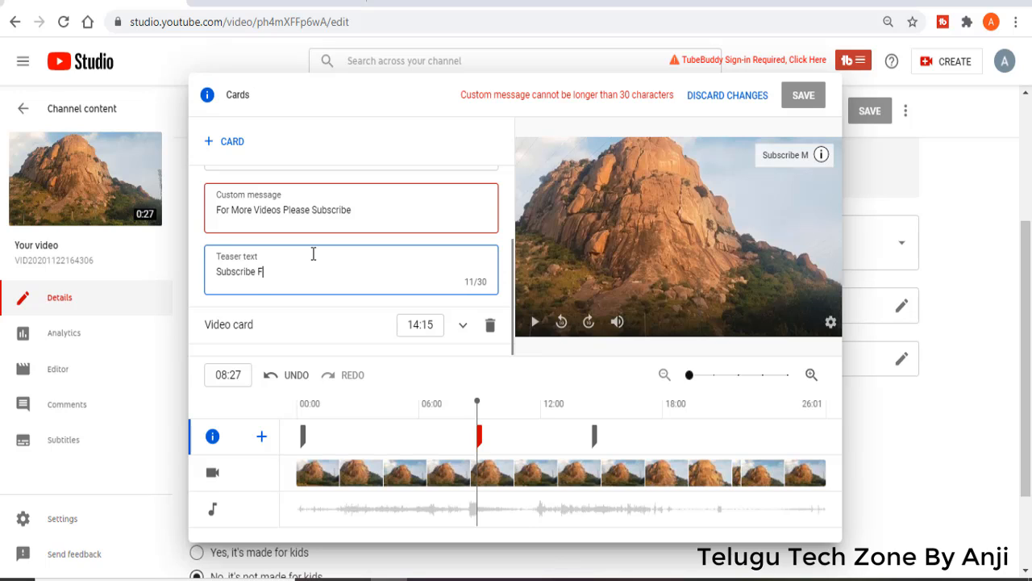
type("Flytech Tv vlogs")
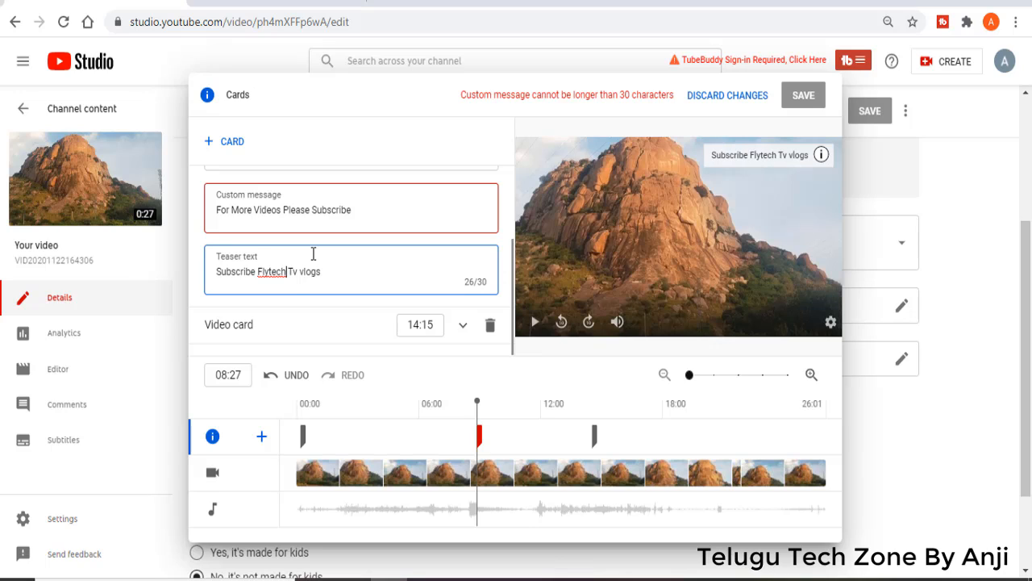
key("Delete")
type("T")
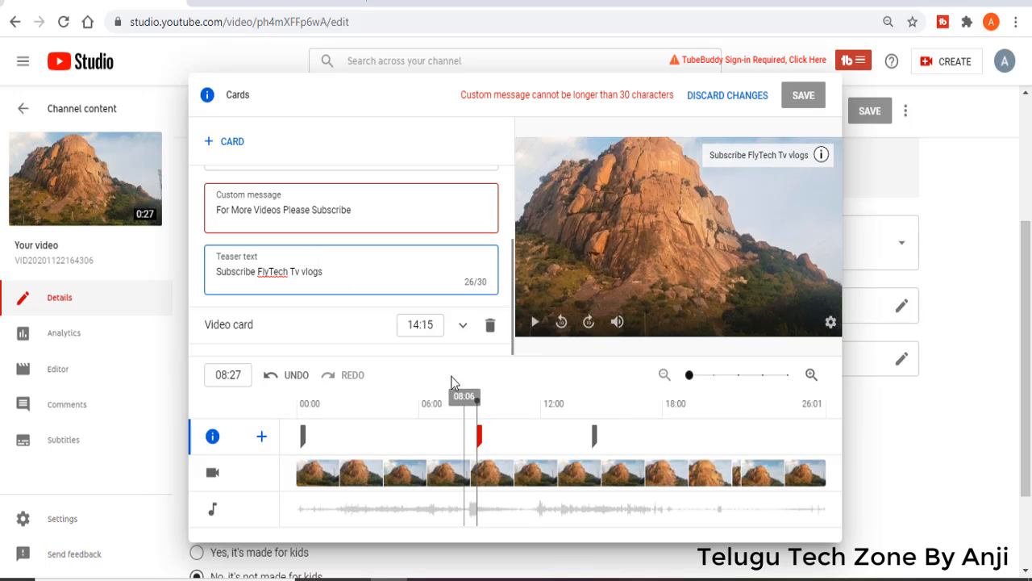
left_click(379, 356)
Move the channel card to 17:08 and the Park View video card to 09:07 on the timeline.
scroll(325, 300, "up", 2)
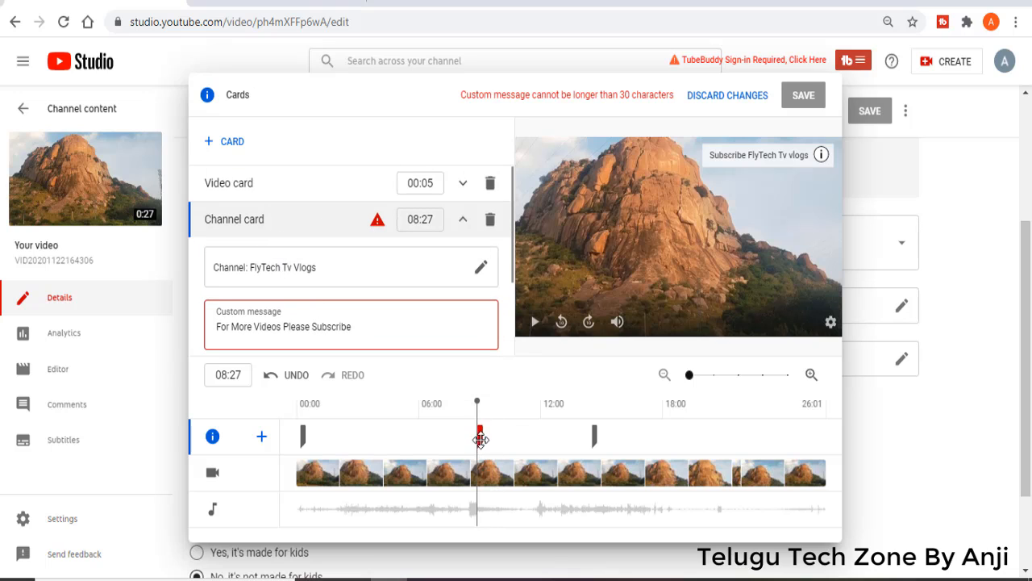
left_click_drag(478, 436, 651, 436)
scroll(389, 346, "down", 2)
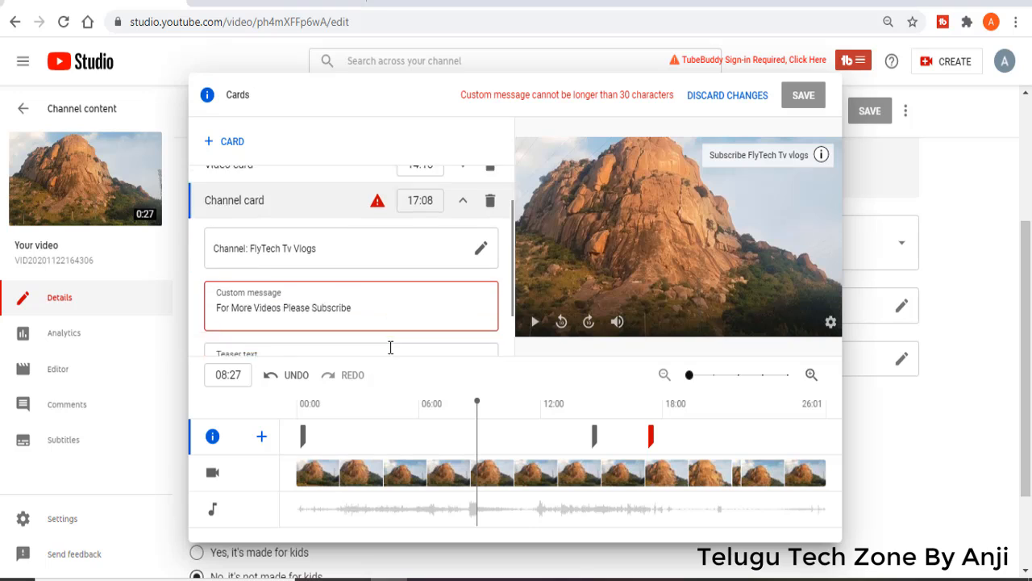
left_click(595, 438)
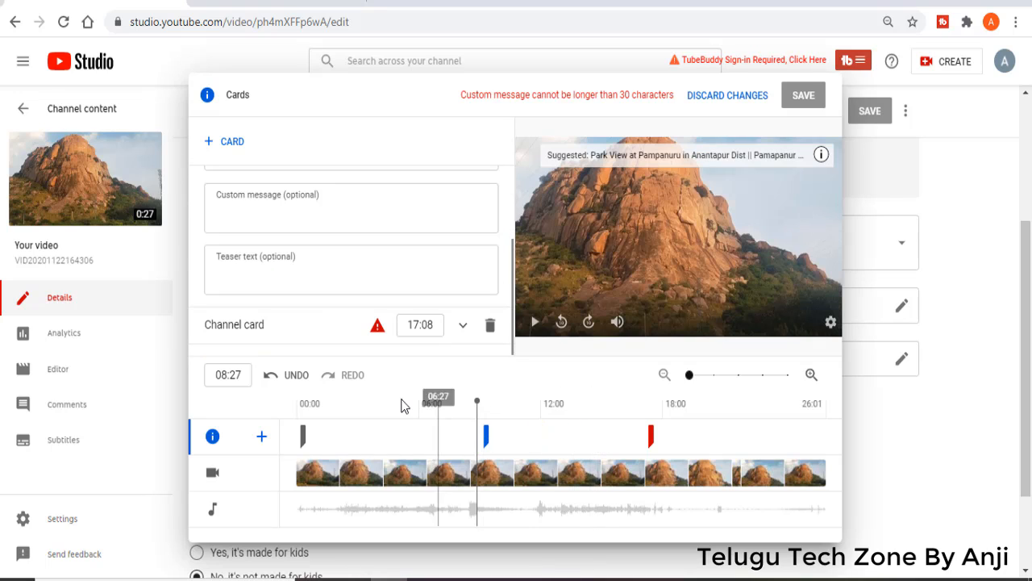
Shorten the channel card's custom message to "For More Videos".
scroll(320, 267, "up", 2)
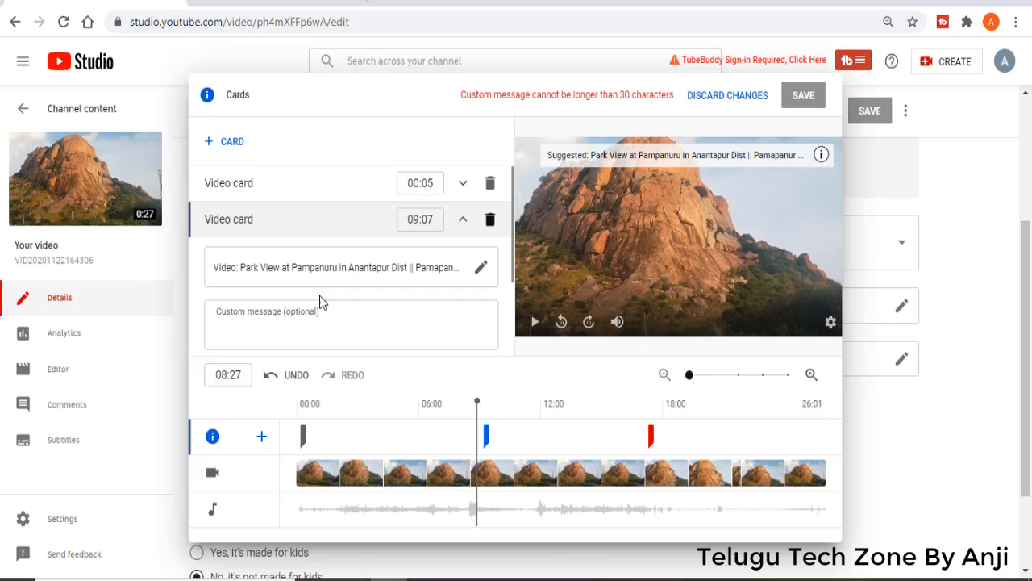
scroll(320, 301, "down", 2)
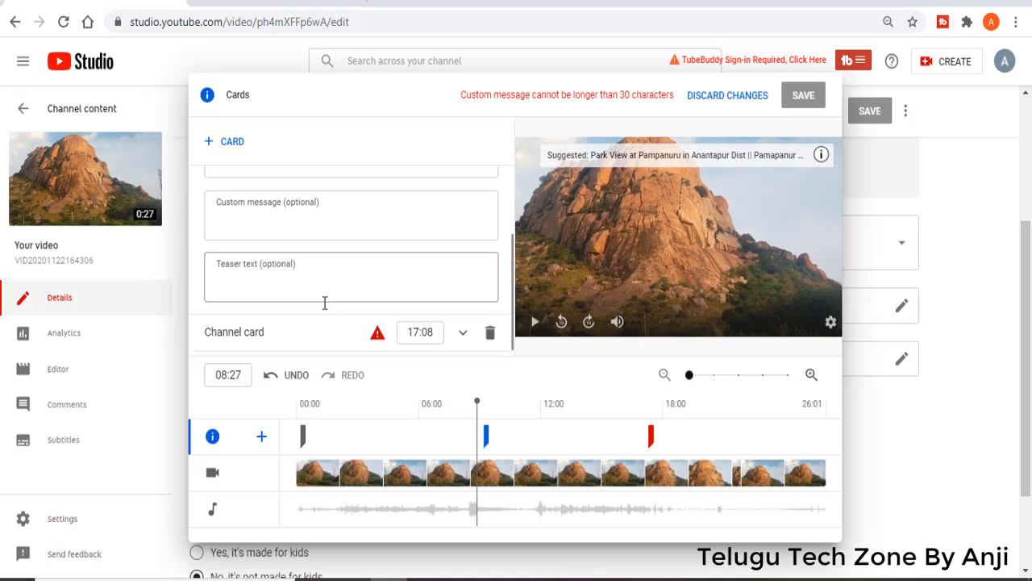
left_click(651, 437)
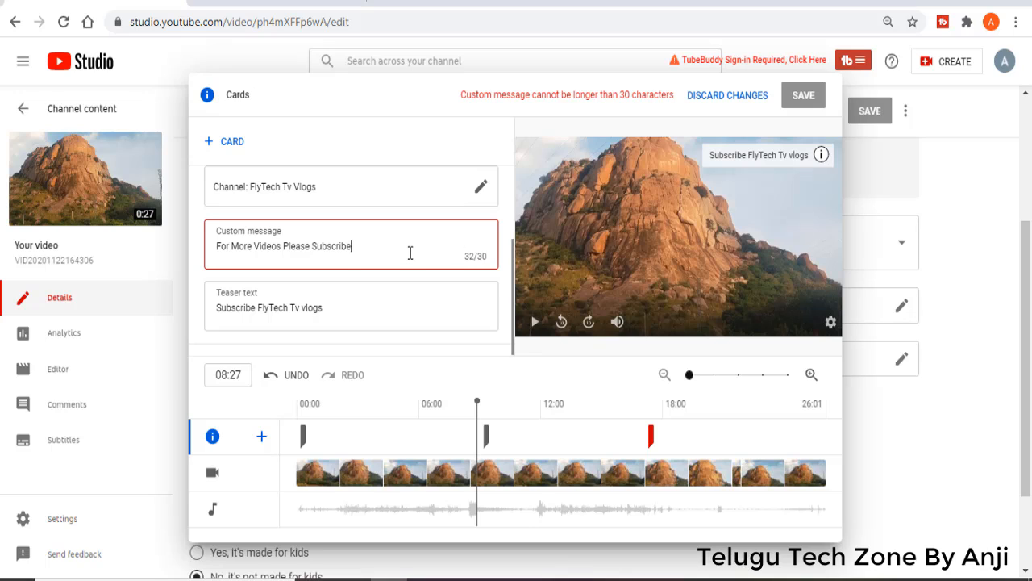
key("BackSpace")
key("BackSpace")
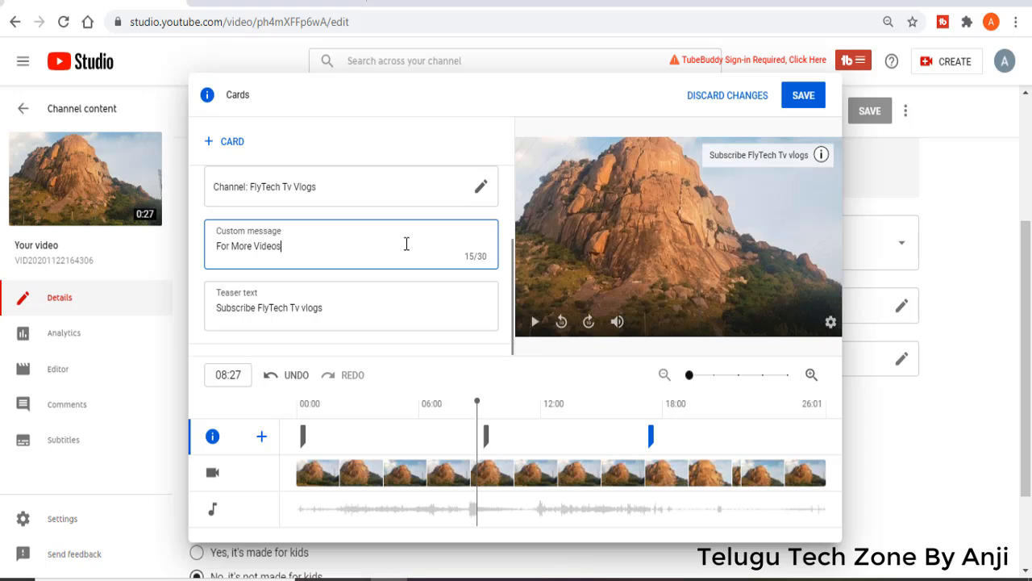
Save the cards and return to the channel content list.
left_click(803, 96)
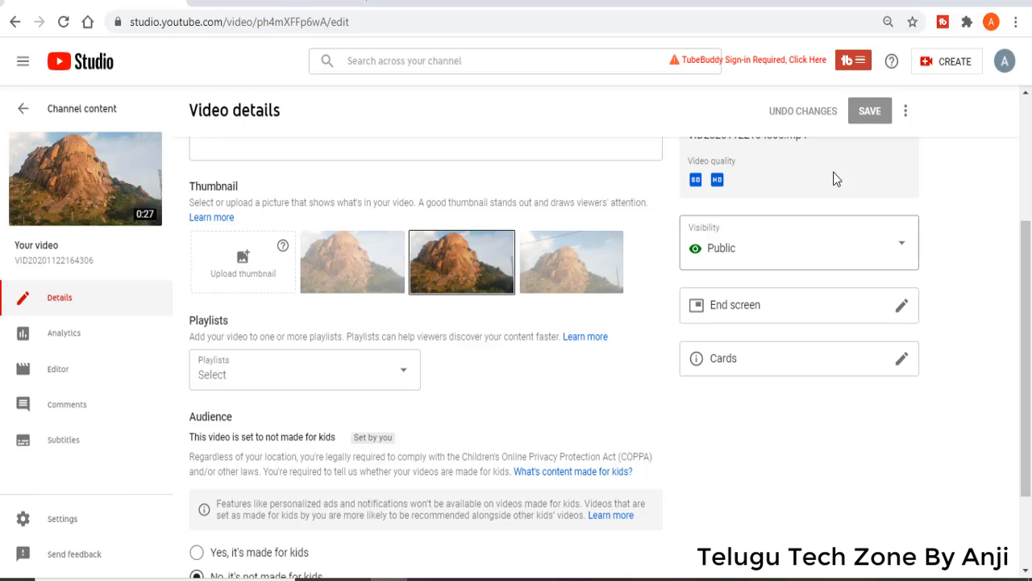
scroll(485, 252, "up", 3)
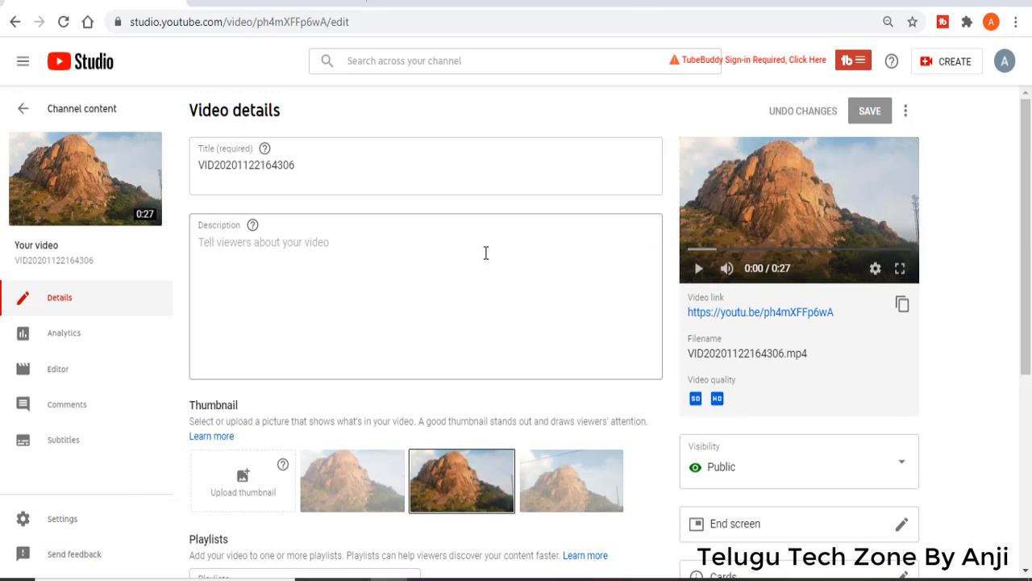
left_click(25, 109)
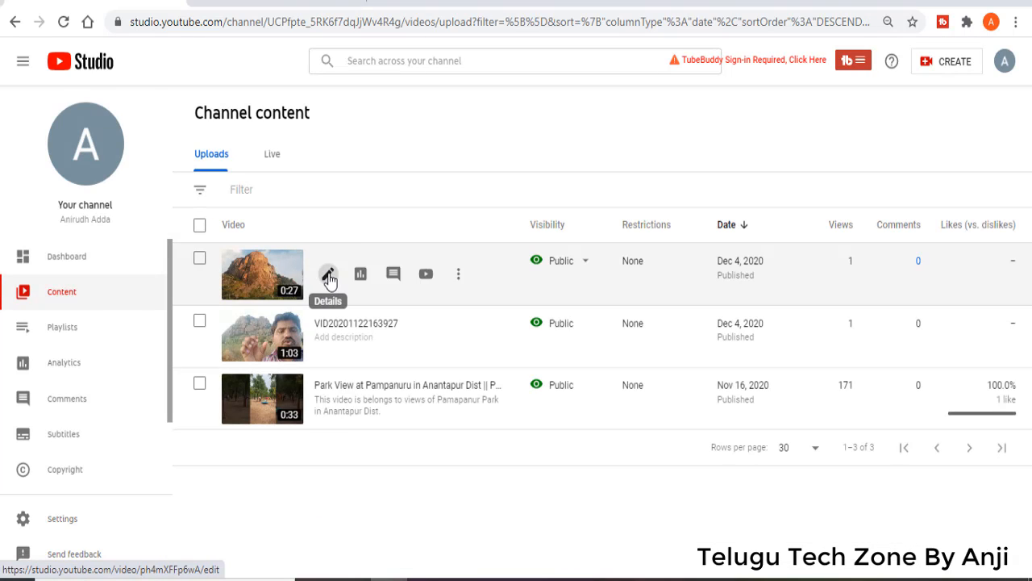
left_click(329, 276)
left_click(91, 191)
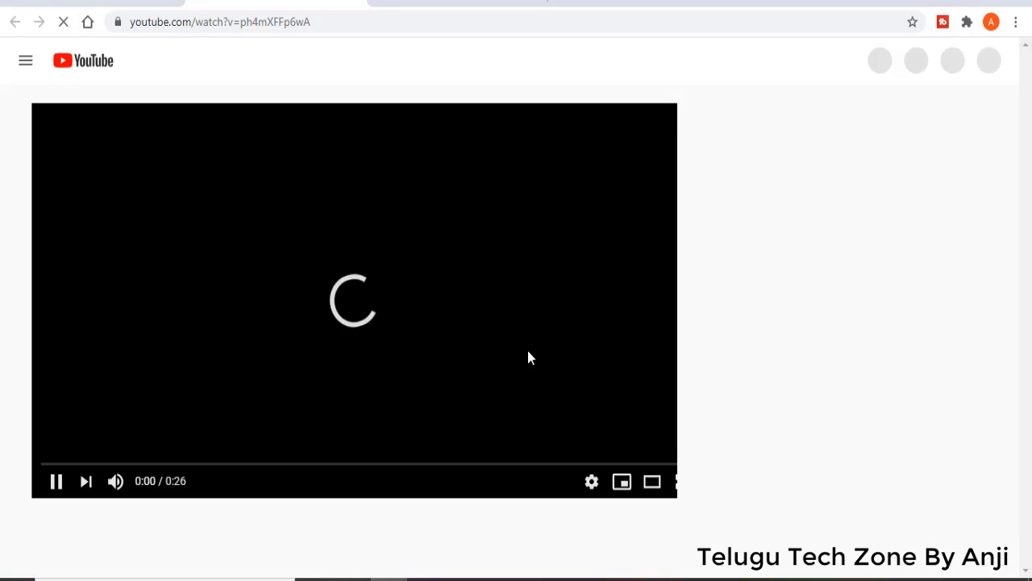
left_click(118, 484)
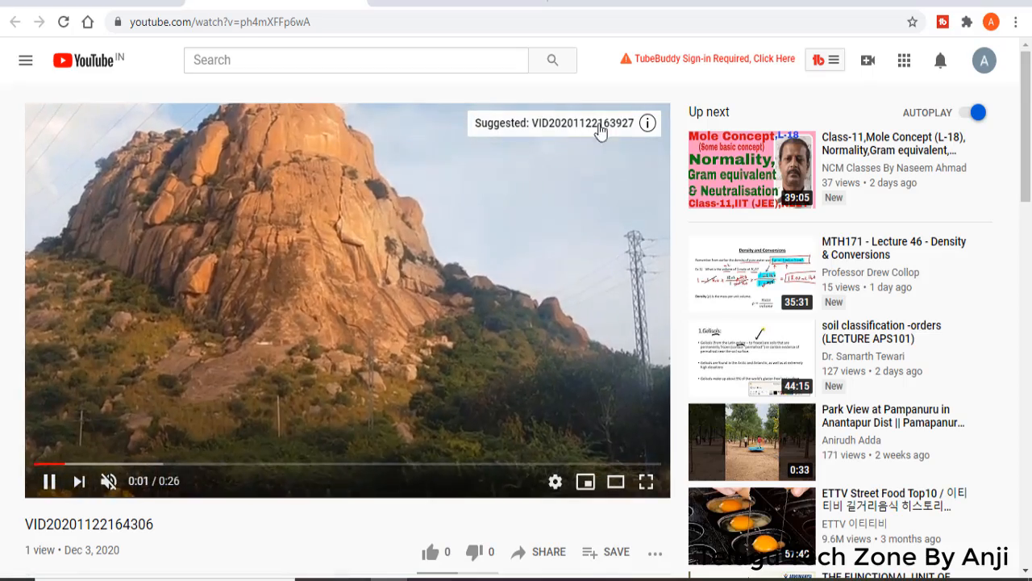
Expand the suggested-video card during playback and examine the video and channel cards listed over the video.
left_click(543, 139)
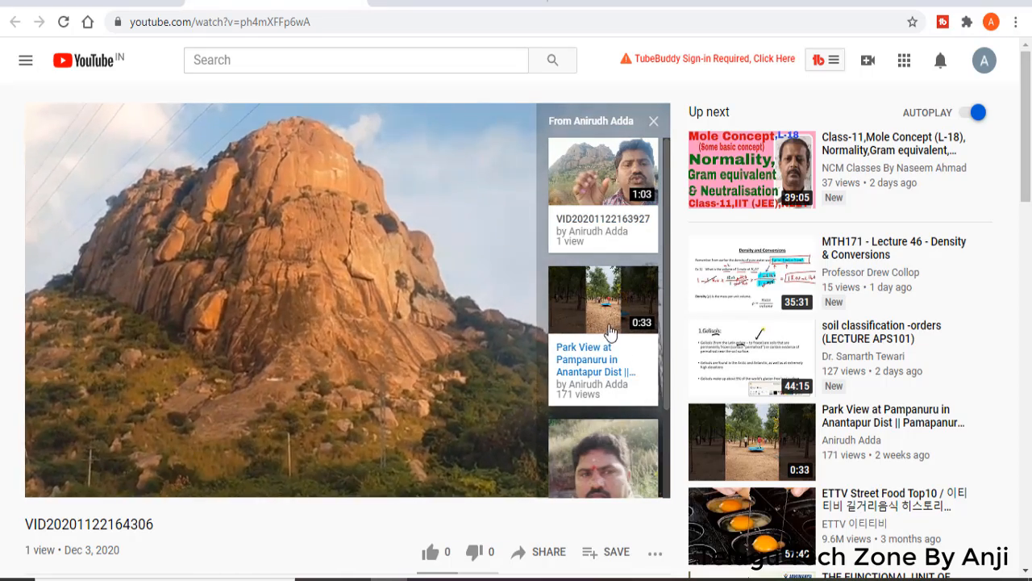
scroll(606, 353, "down", 2)
scroll(605, 356, "up", 2)
scroll(606, 360, "down", 2)
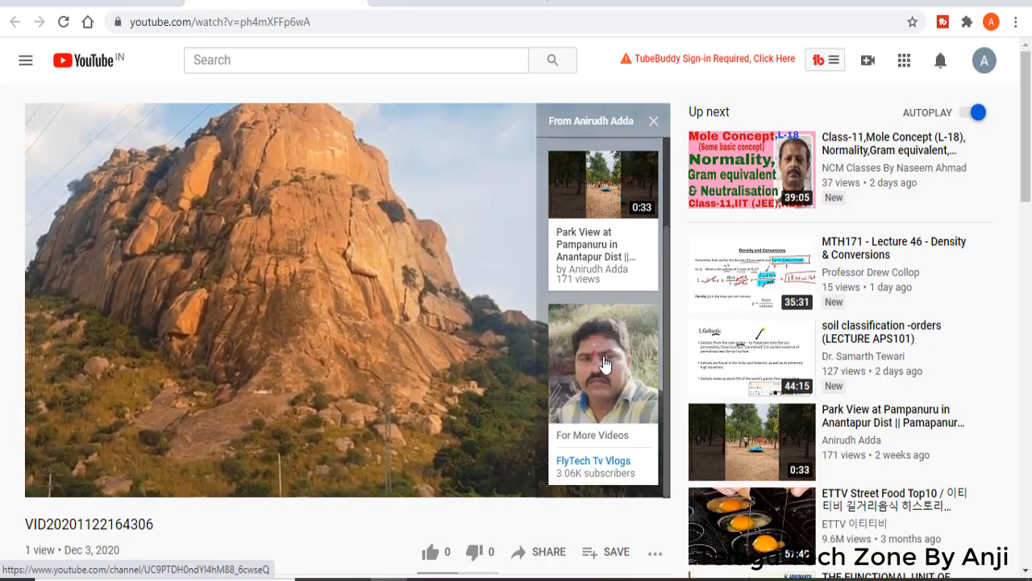
scroll(604, 364, "up", 2)
scroll(604, 357, "down", 2)
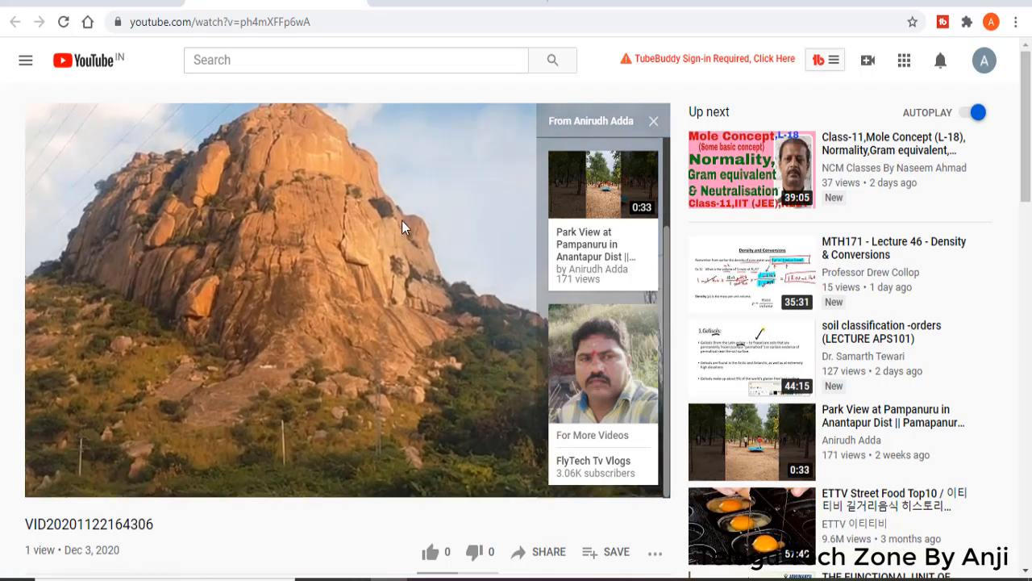
scroll(595, 266, "up", 2)
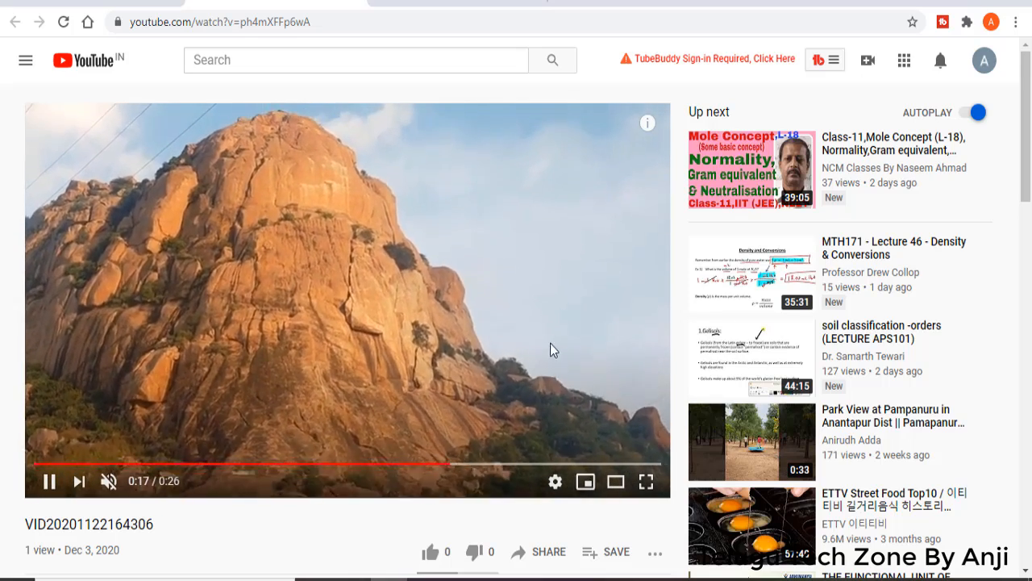
Reopen the card list at 0:17, test the FlyTech Tv Vlogs channel card's link, and return to the video's watch page.
left_click(562, 263)
left_click(607, 126)
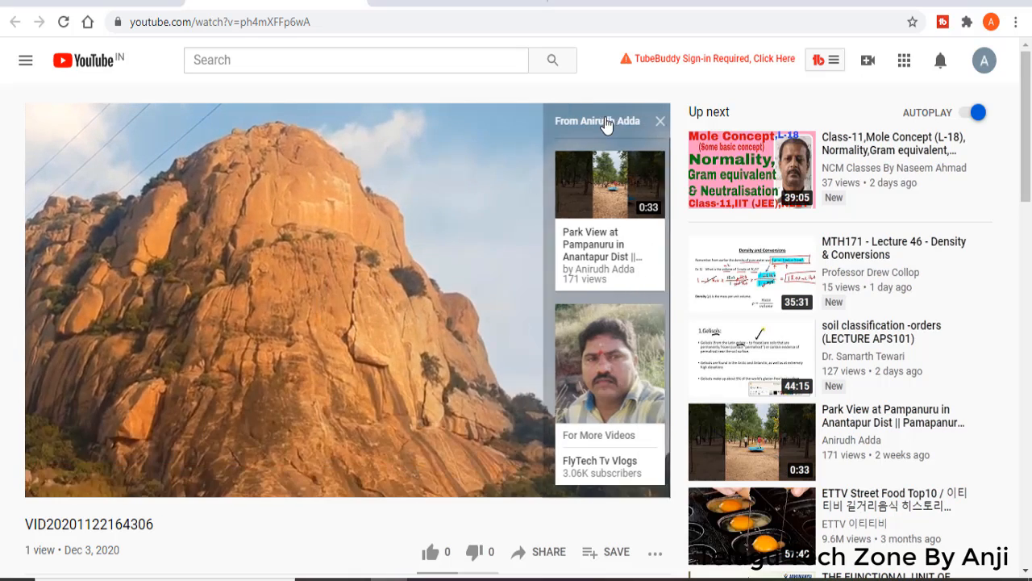
left_click(613, 375)
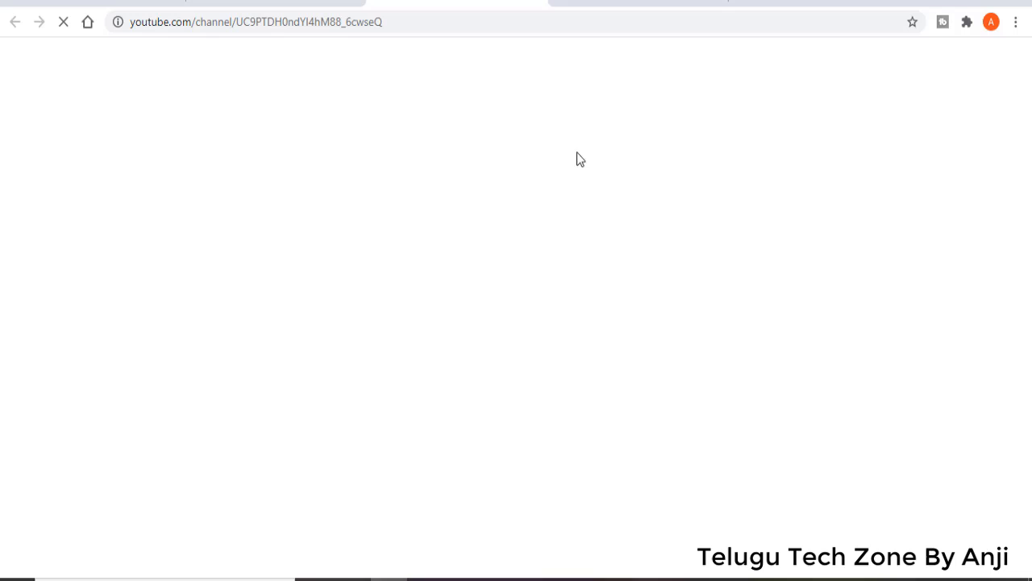
left_click(537, 5)
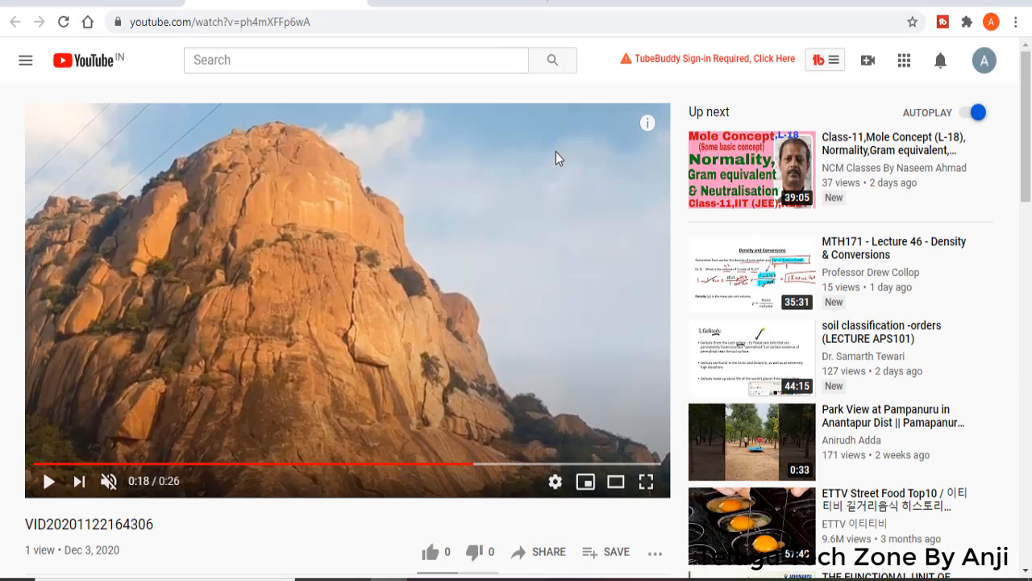